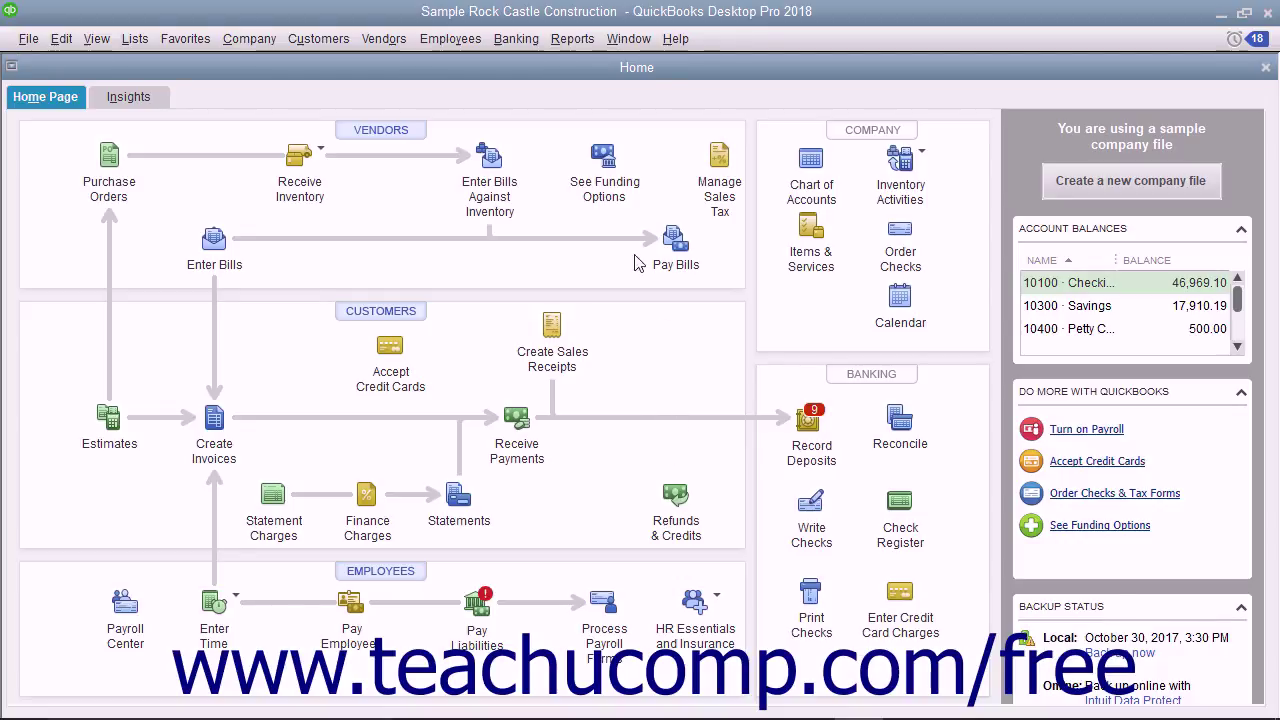
Select all nine undeposited payments, all payment types, into a new Checking deposit totaling 7,901.13
left_click(536, 41)
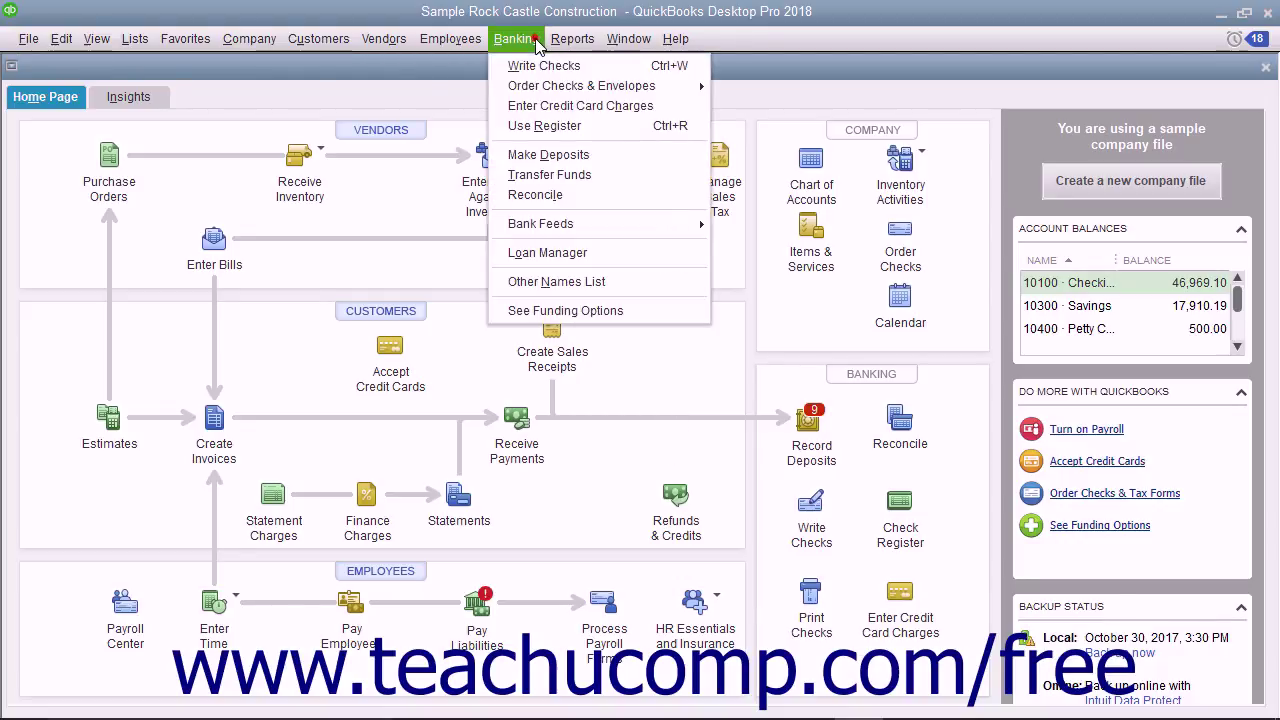
left_click(553, 156)
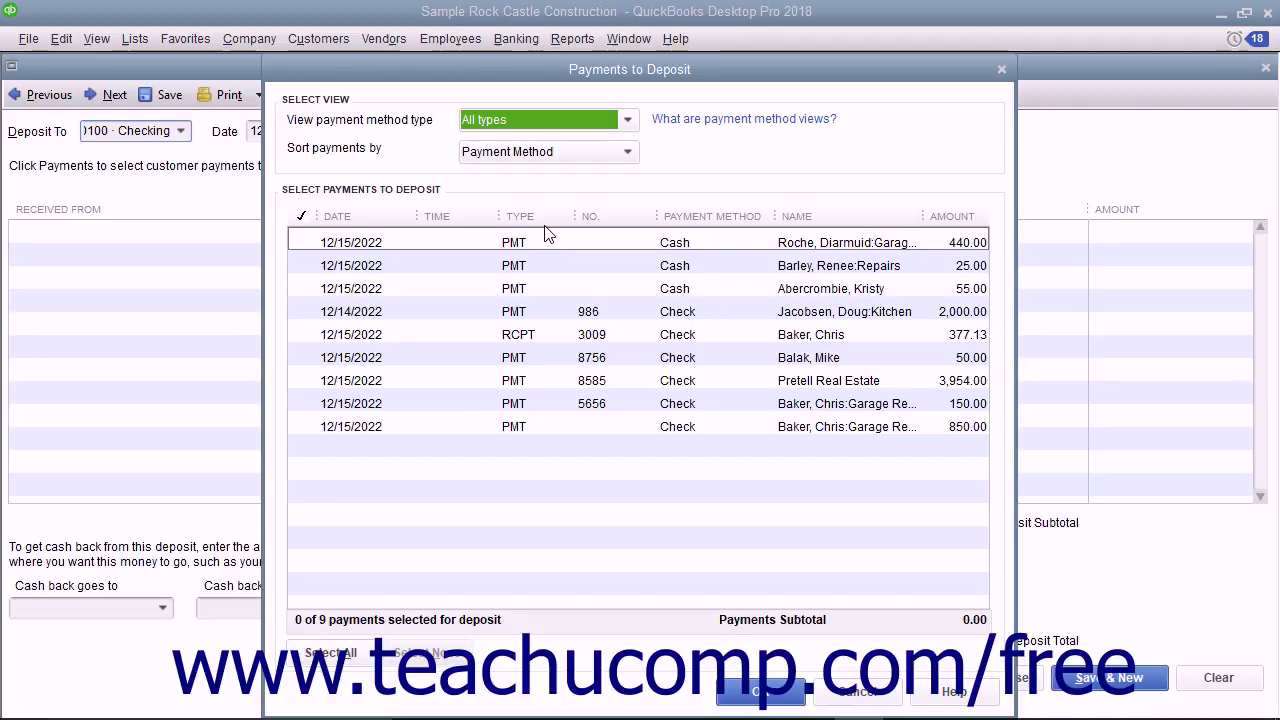
left_click(629, 121)
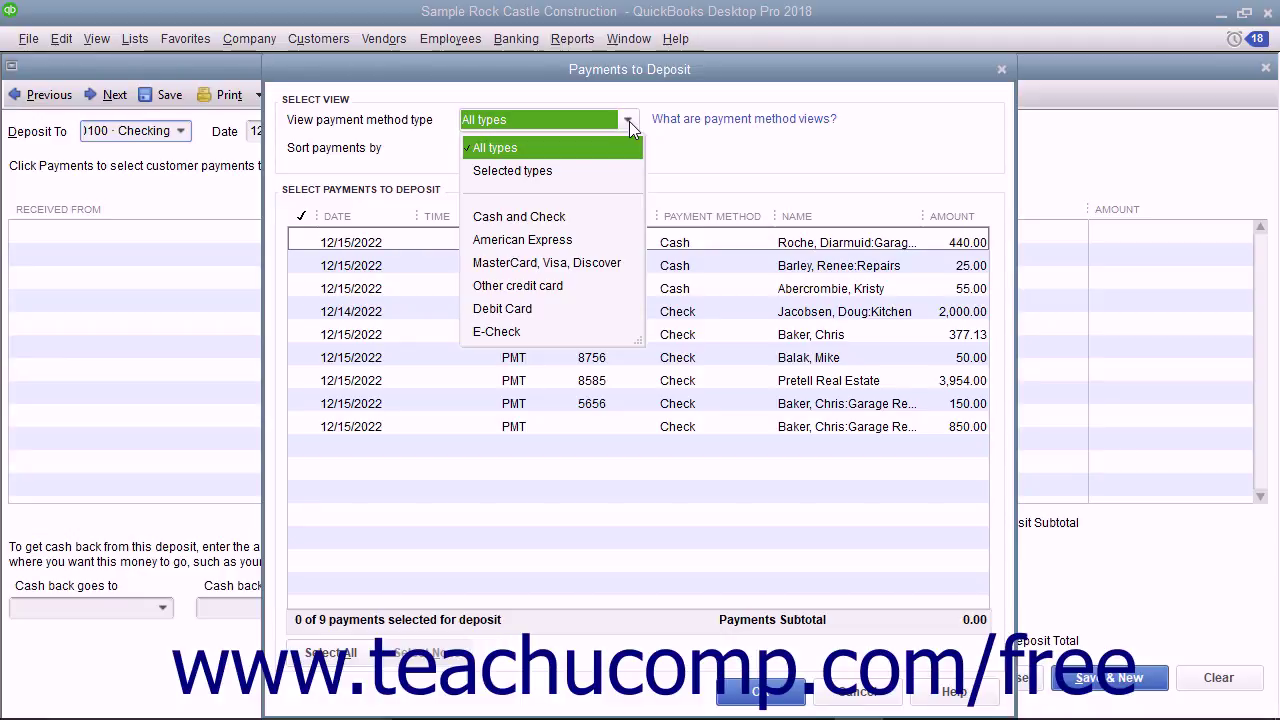
left_click(629, 121)
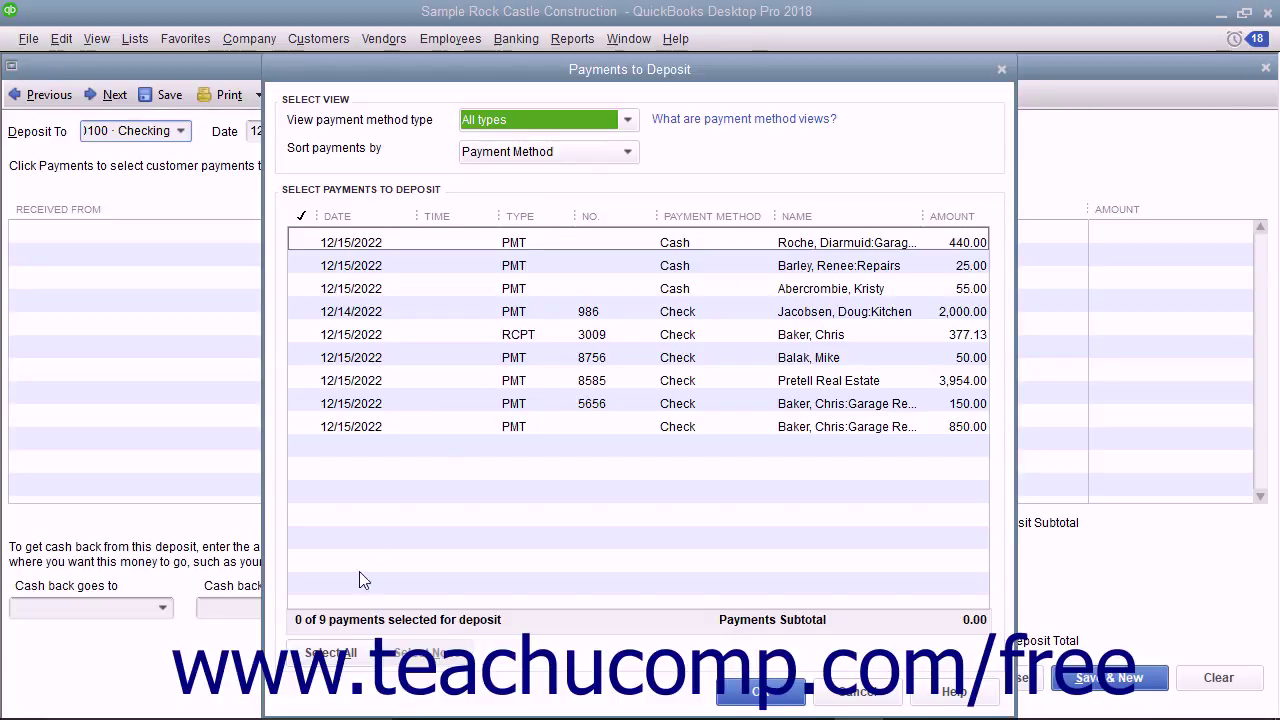
left_click(330, 652)
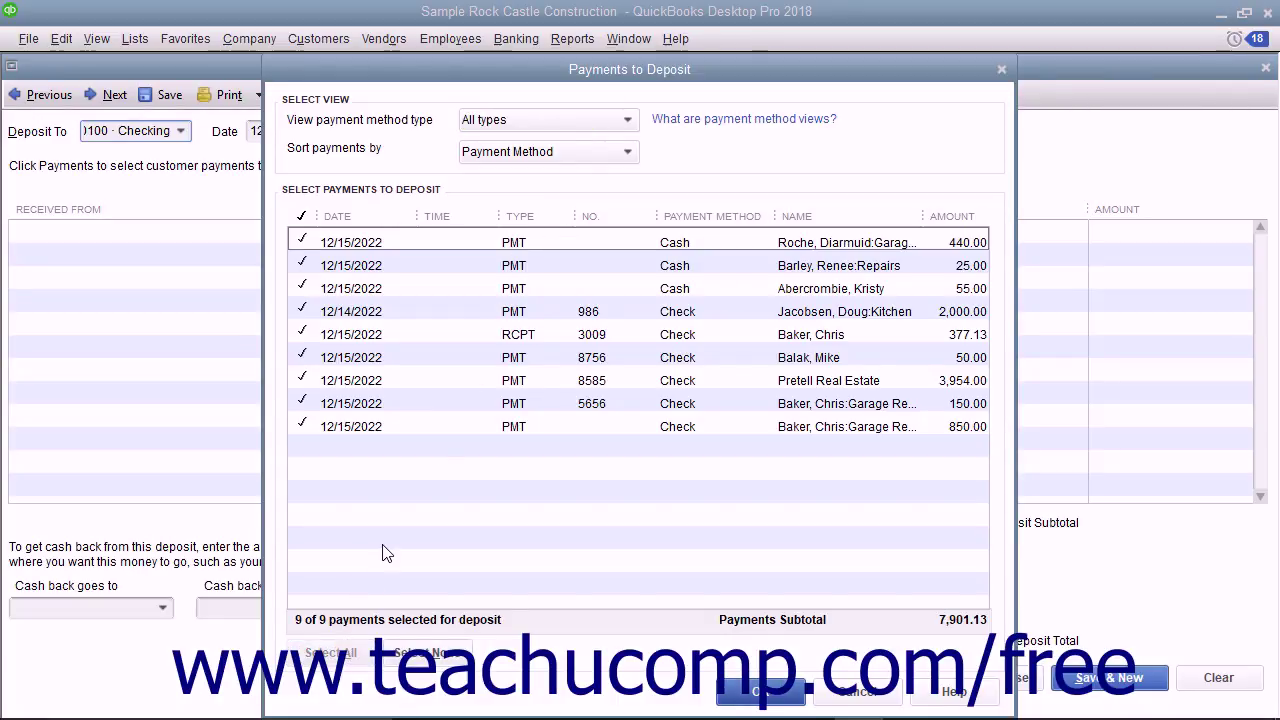
left_click(738, 692)
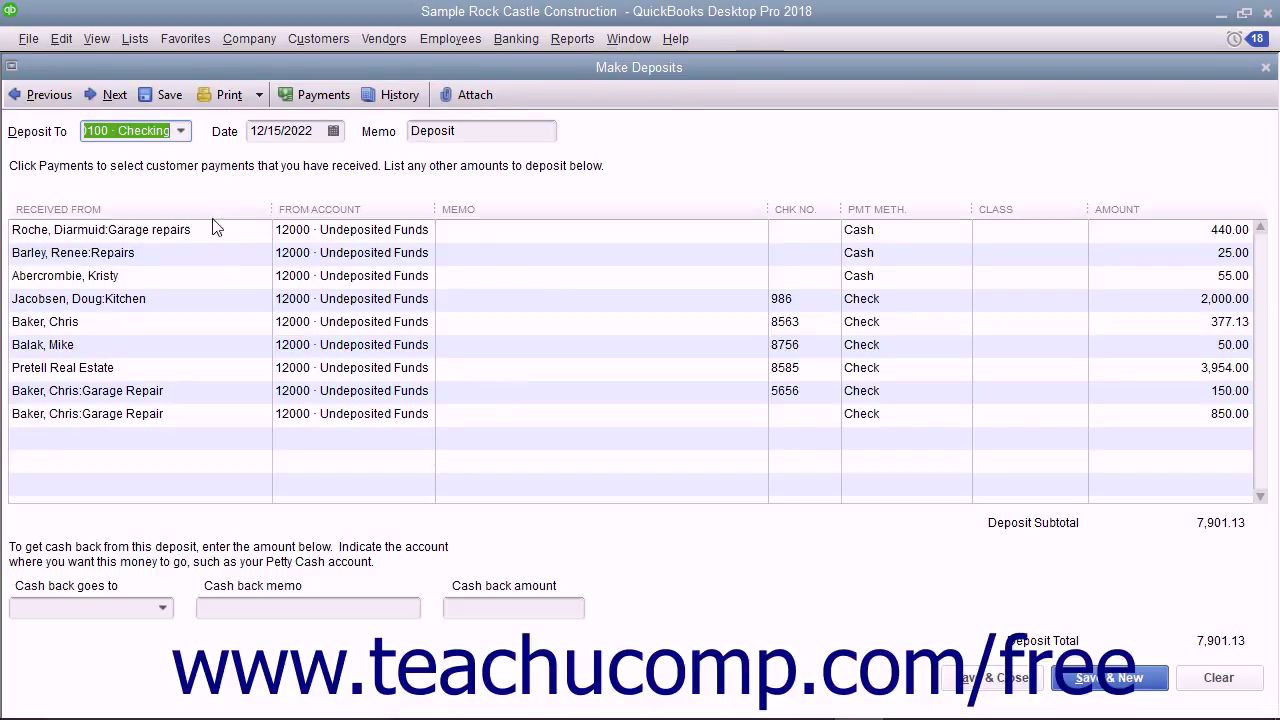
left_click(181, 131)
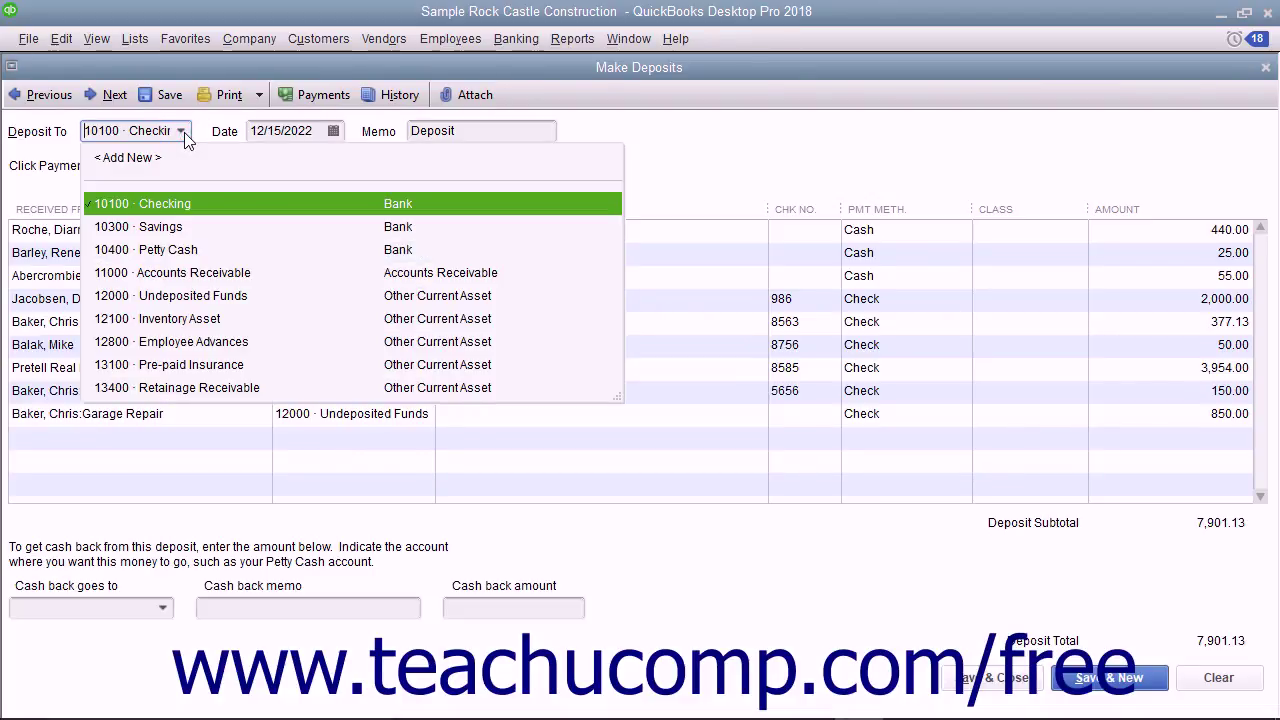
left_click(176, 203)
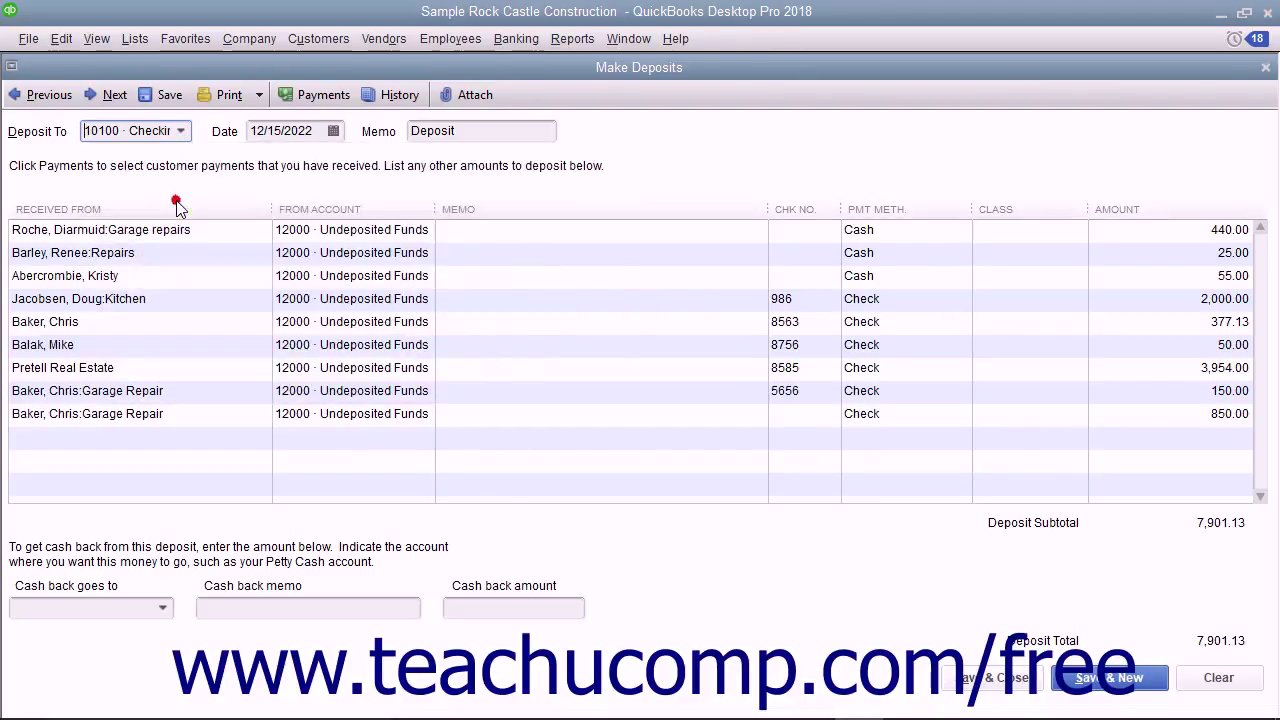
left_click(333, 131)
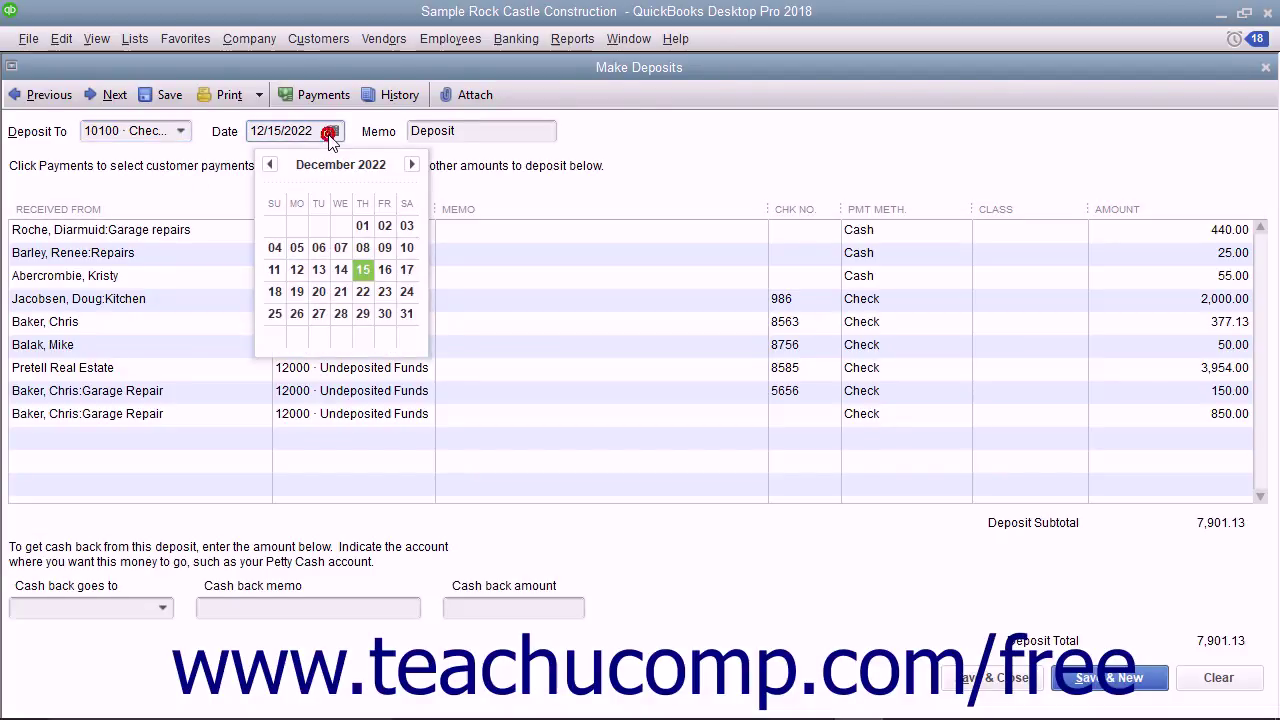
left_click(364, 272)
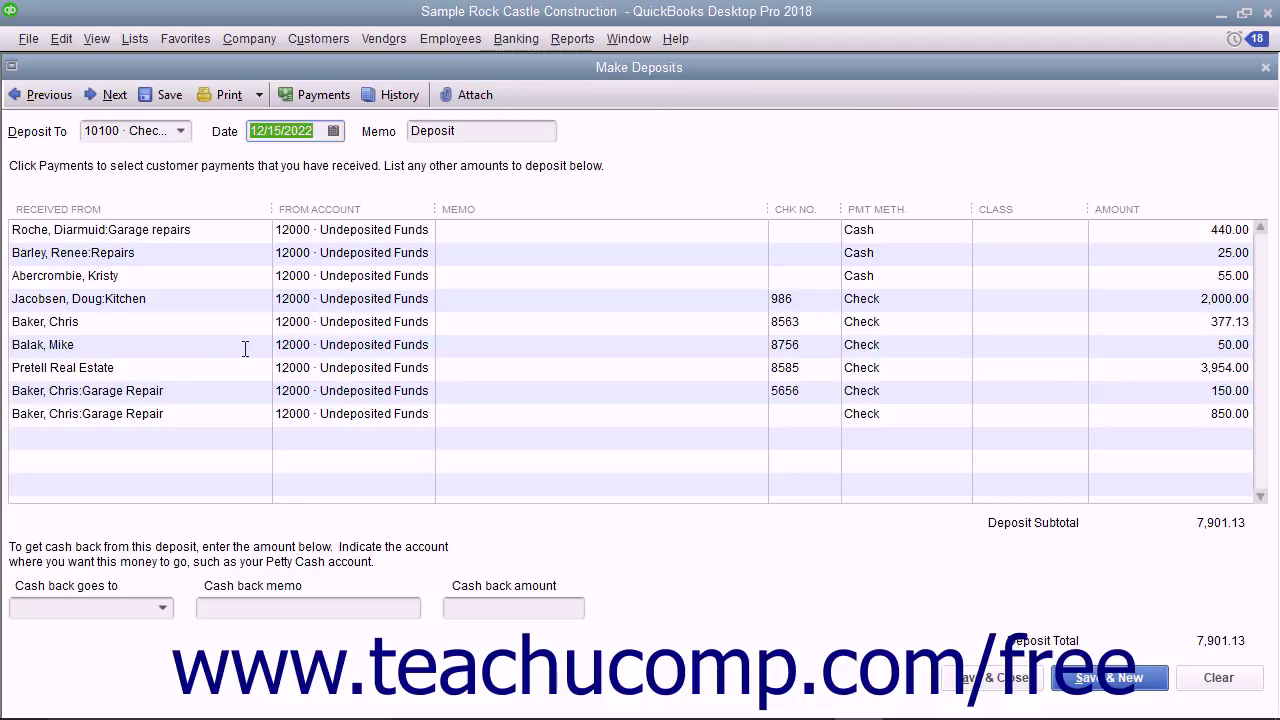
left_click(101, 439)
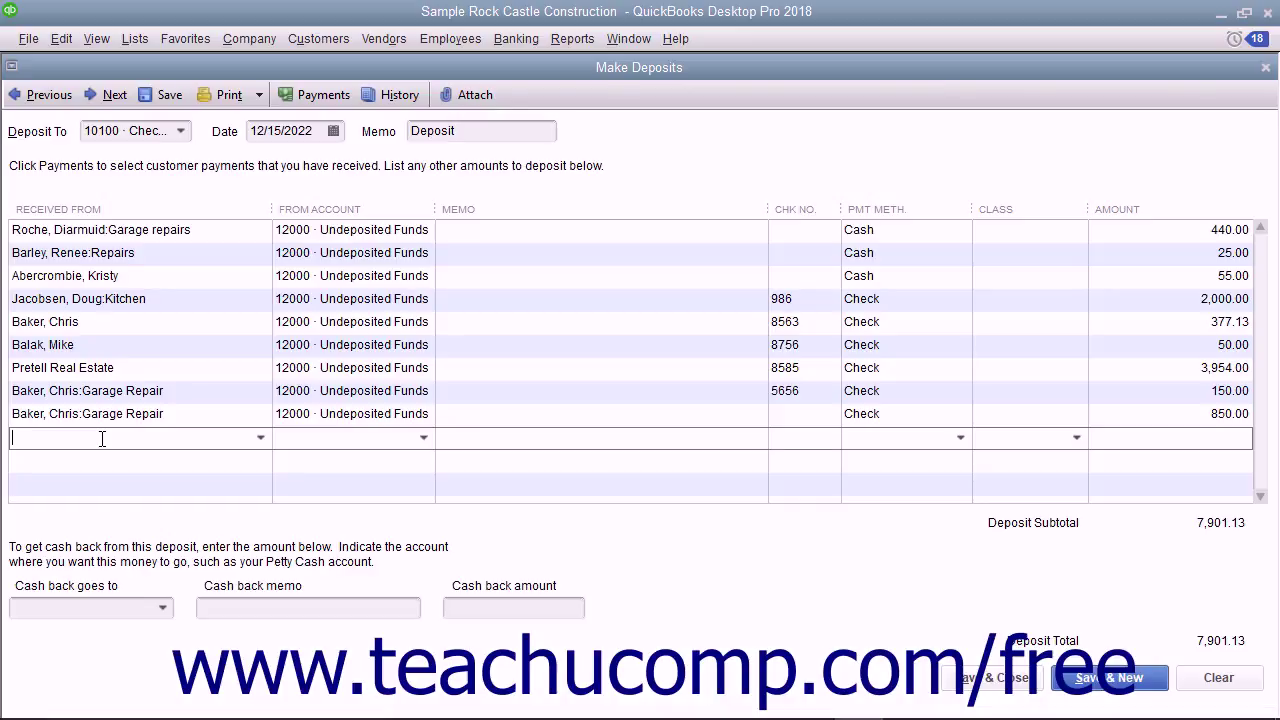
left_click(162, 609)
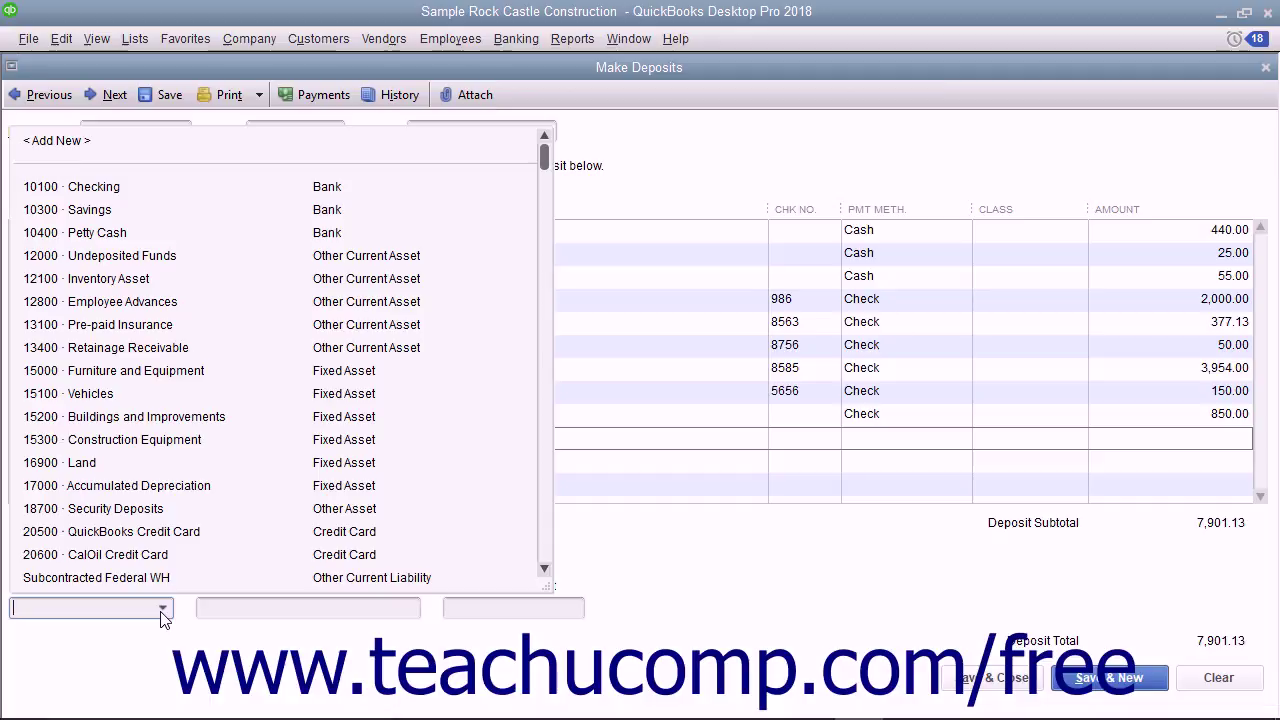
left_click(162, 610)
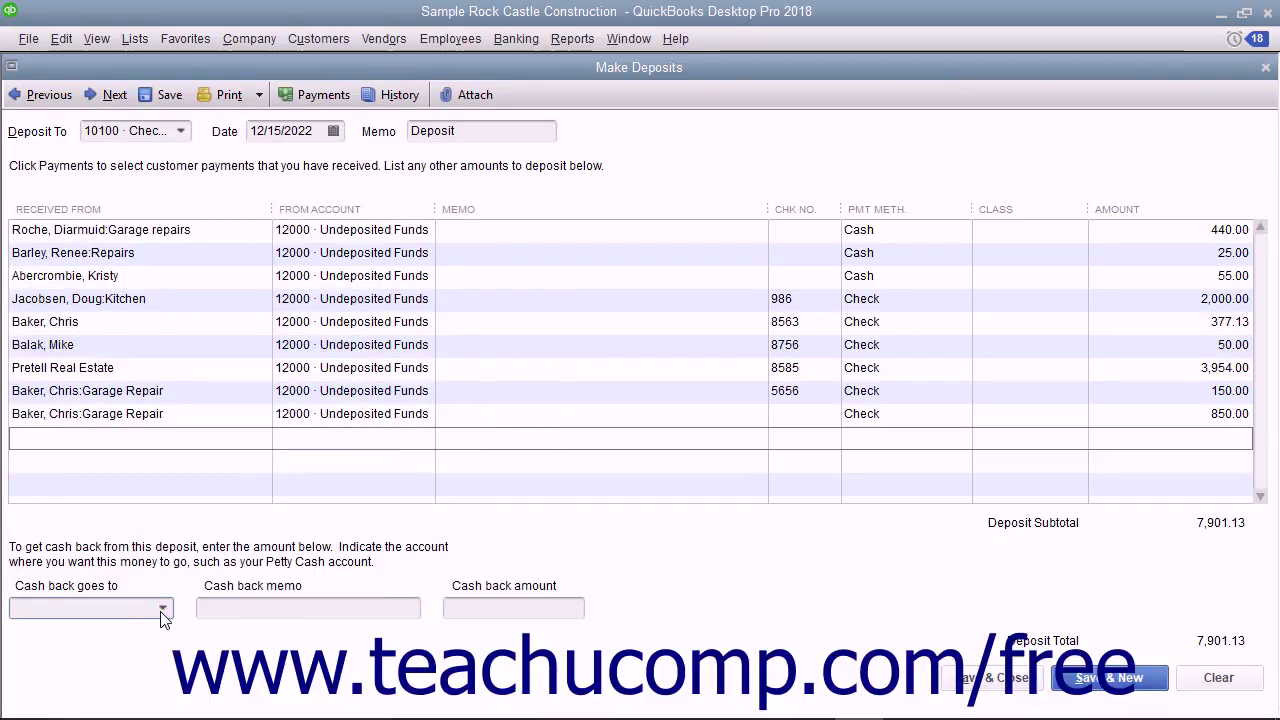
left_click(224, 609)
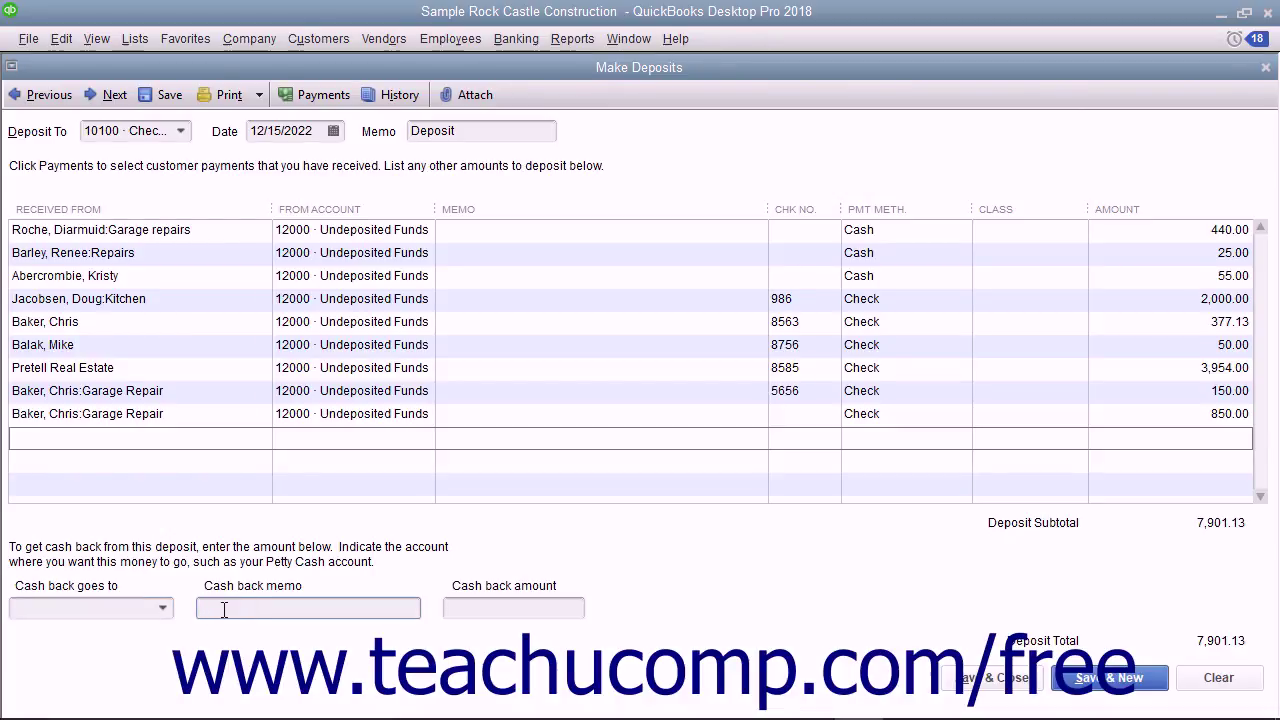
left_click(479, 603)
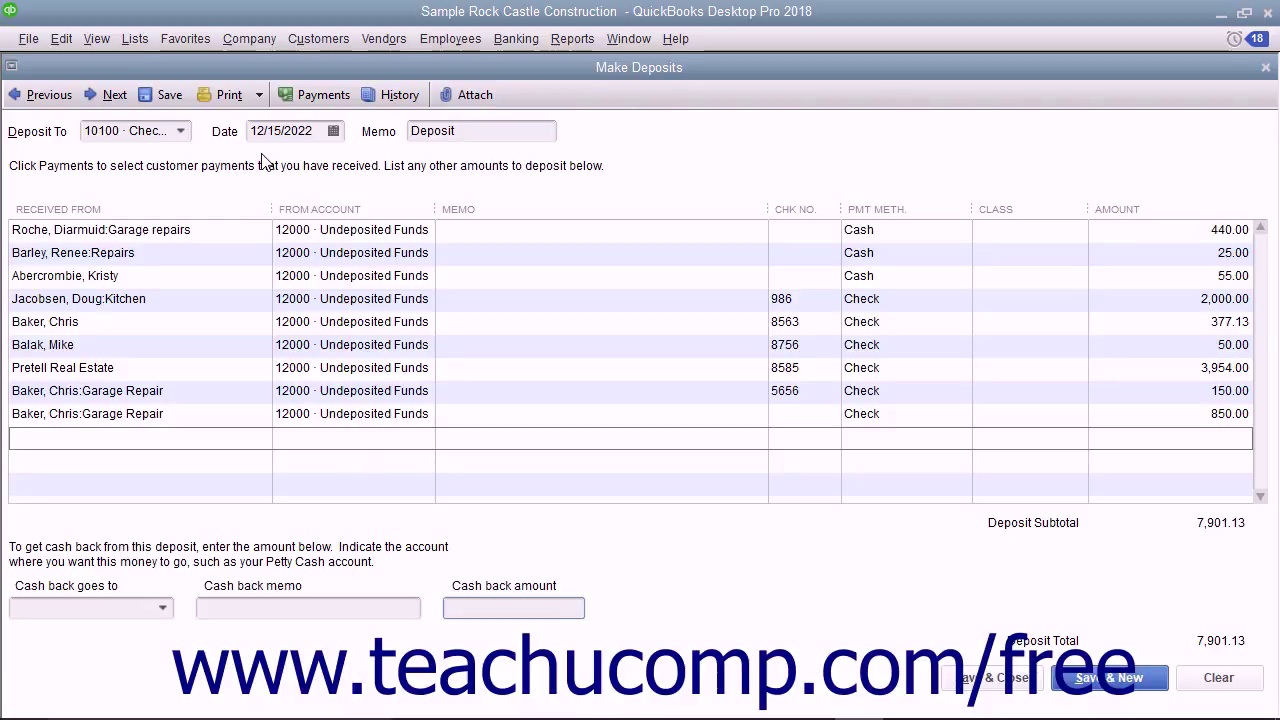
left_click(260, 95)
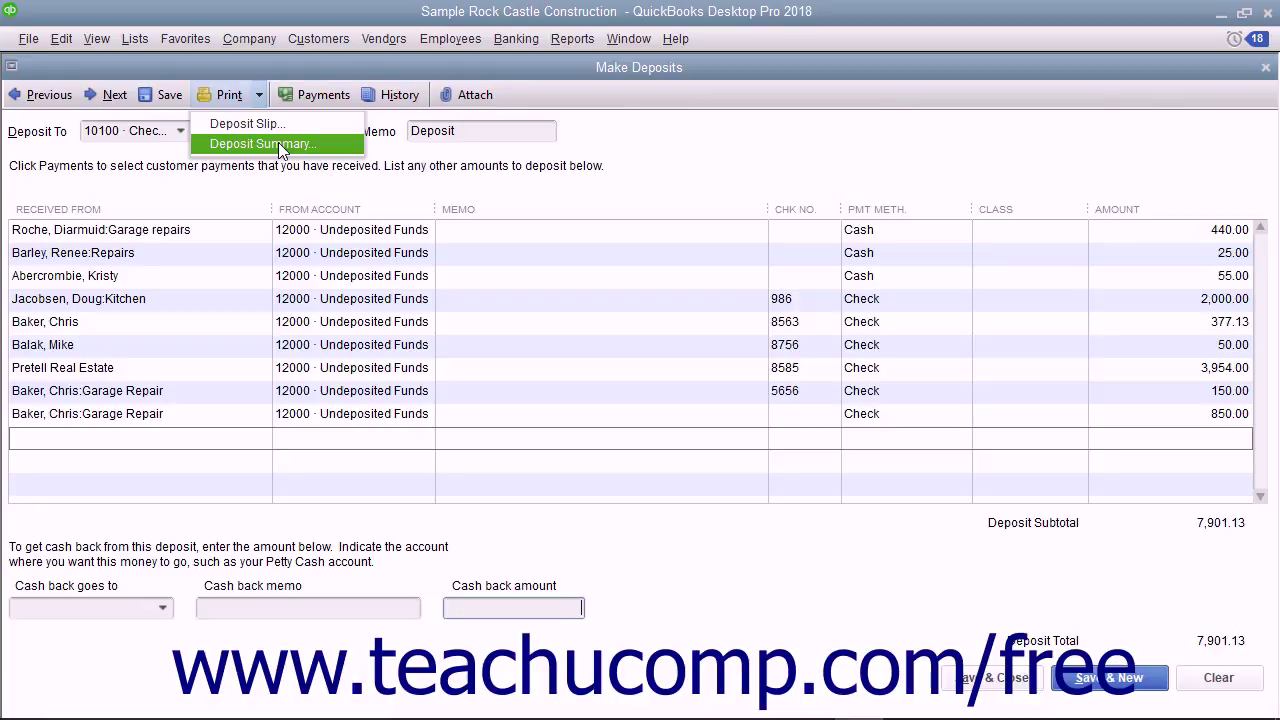
left_click(259, 95)
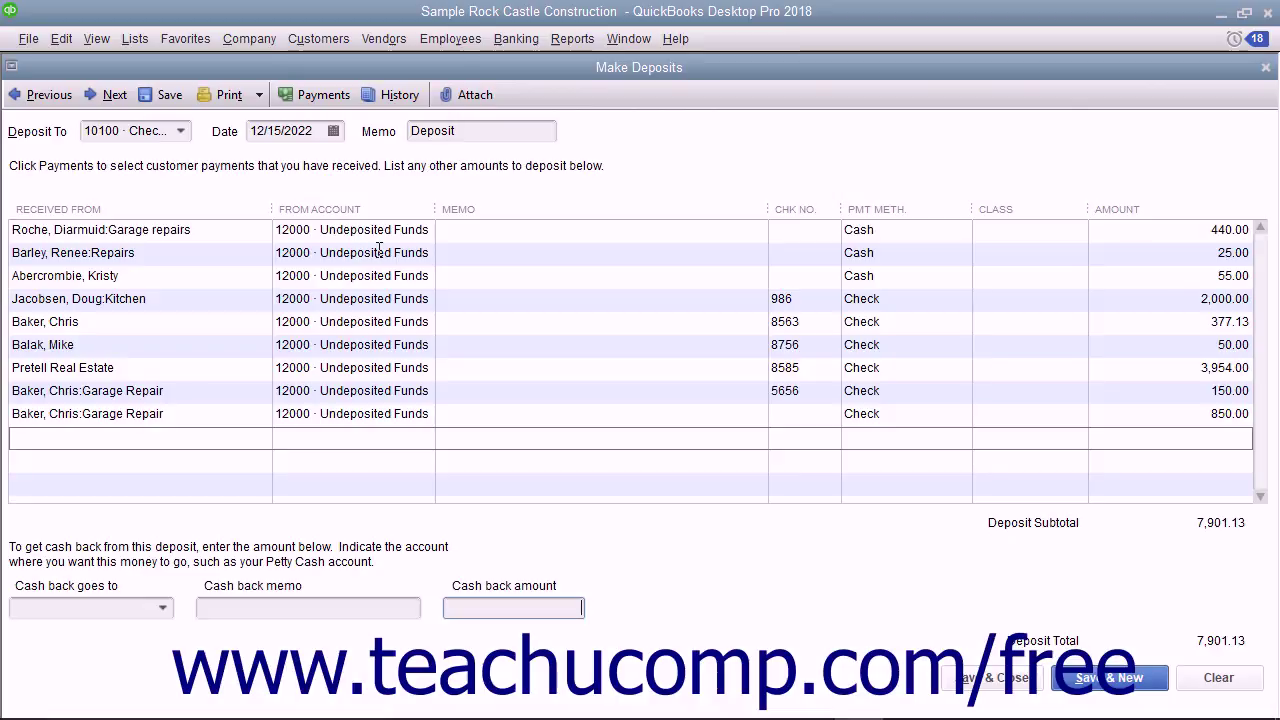
Save and close the 7,901.13 Checking deposit dated 12/15/2022
left_click(975, 680)
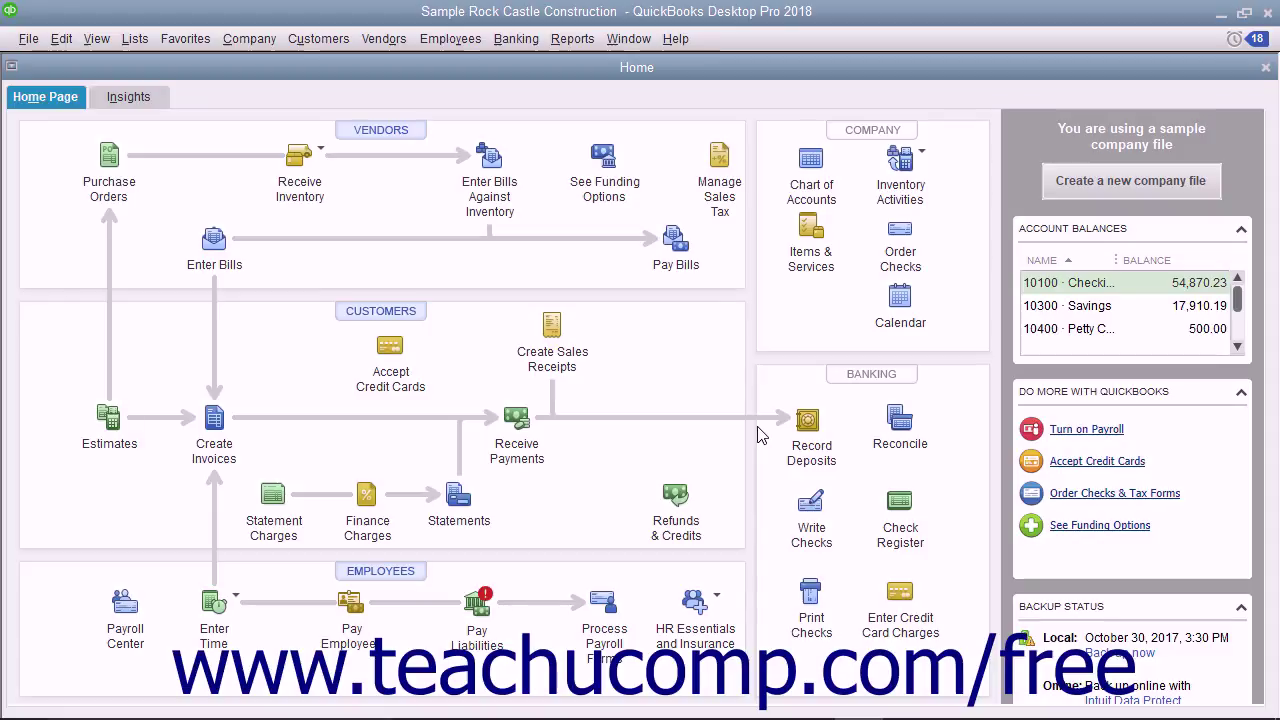